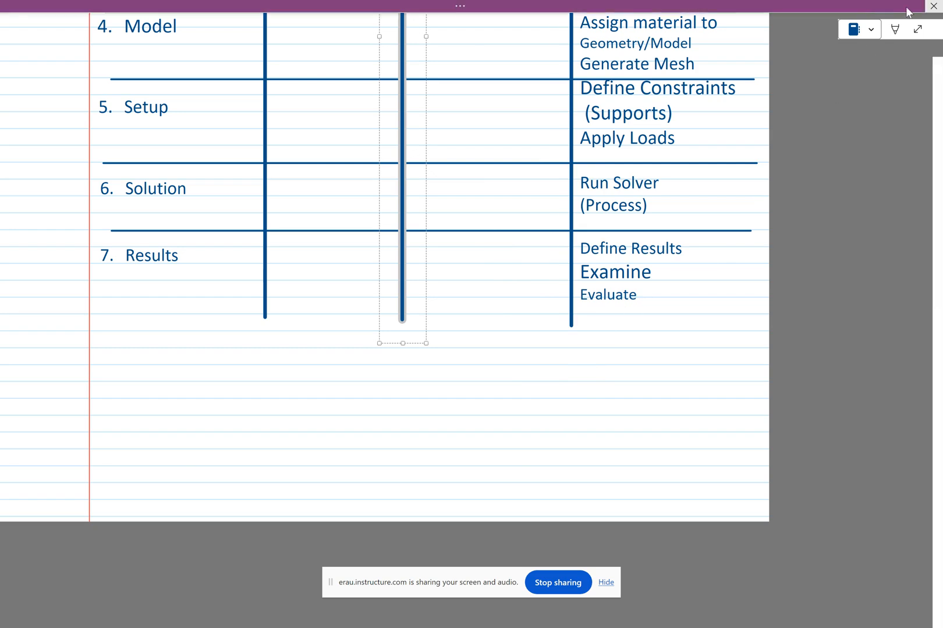
Leave the full-page view of the OneNote notes and switch to the ANSYS Workbench project
{"action": "left_click", "coordinate": [917, 29]}
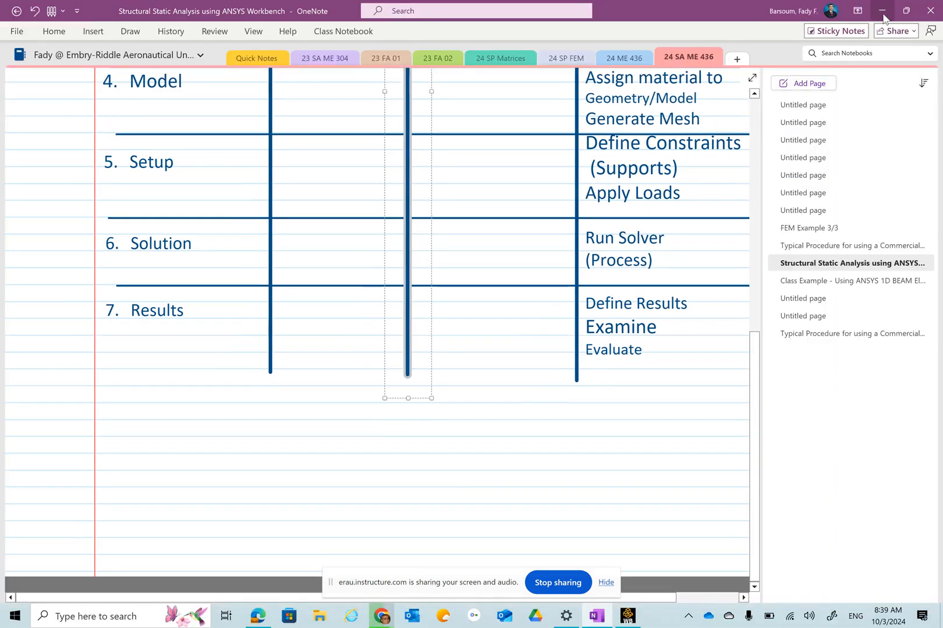
{"action": "left_click", "coordinate": [882, 11]}
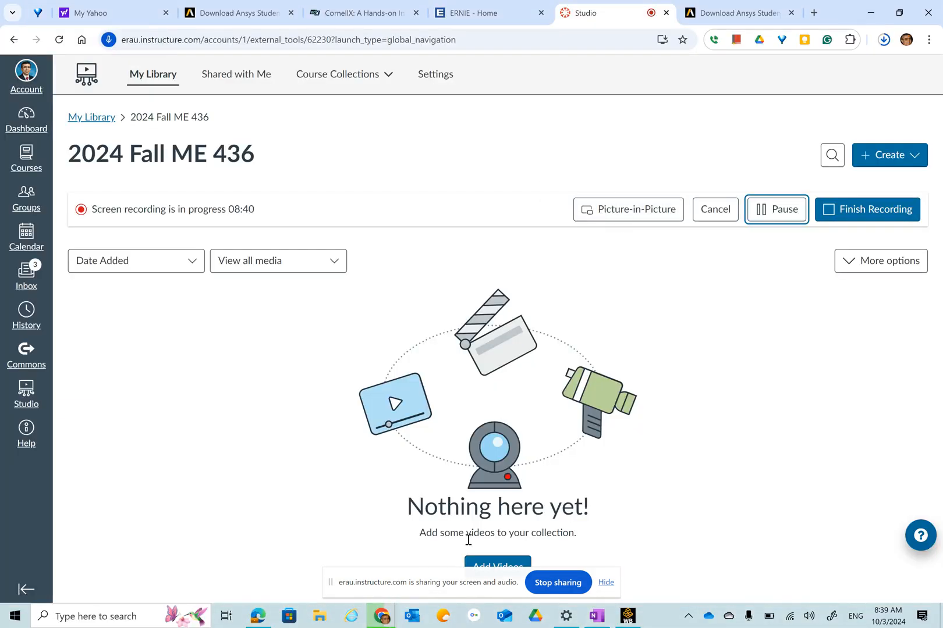
{"action": "left_click", "coordinate": [626, 622]}
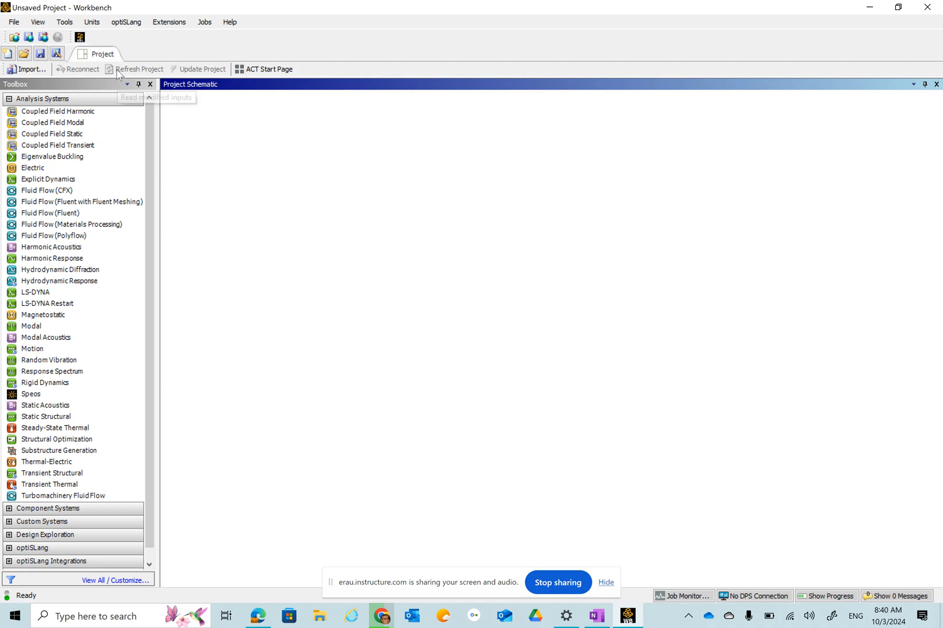
{"action": "left_click", "coordinate": [15, 102]}
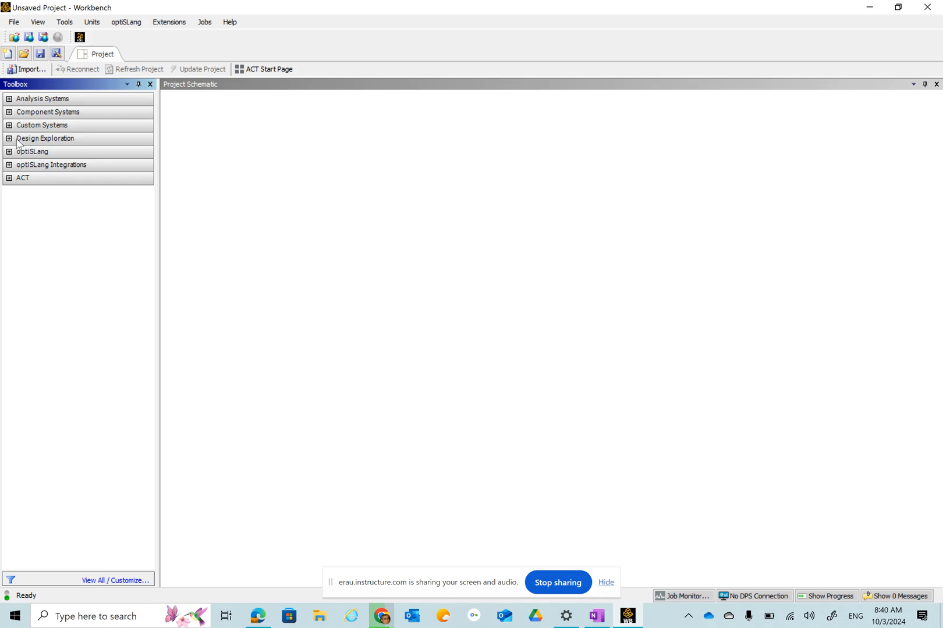
{"action": "left_click", "coordinate": [9, 100]}
{"action": "right_click", "coordinate": [10, 103]}
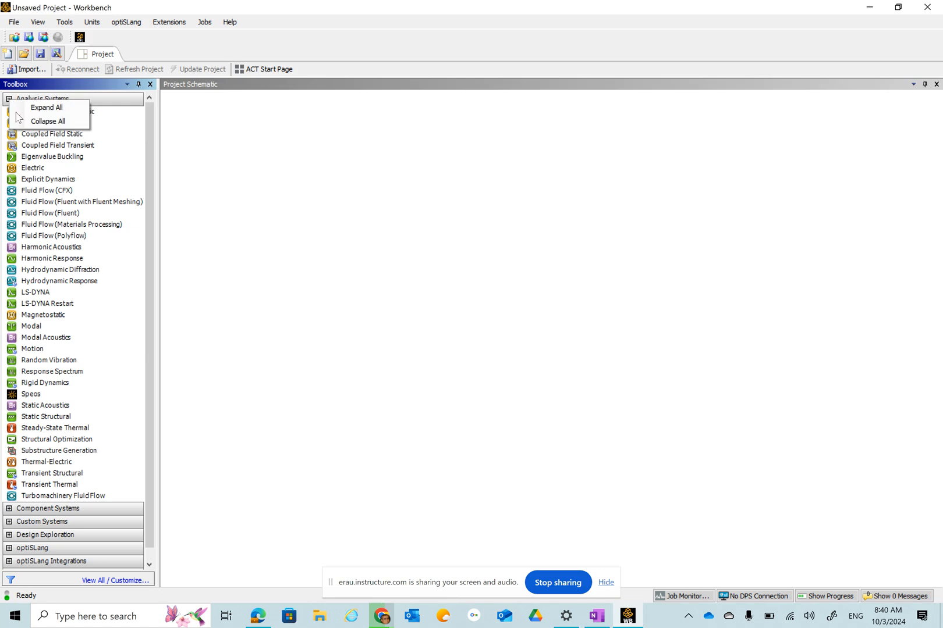
{"action": "left_click", "coordinate": [291, 188]}
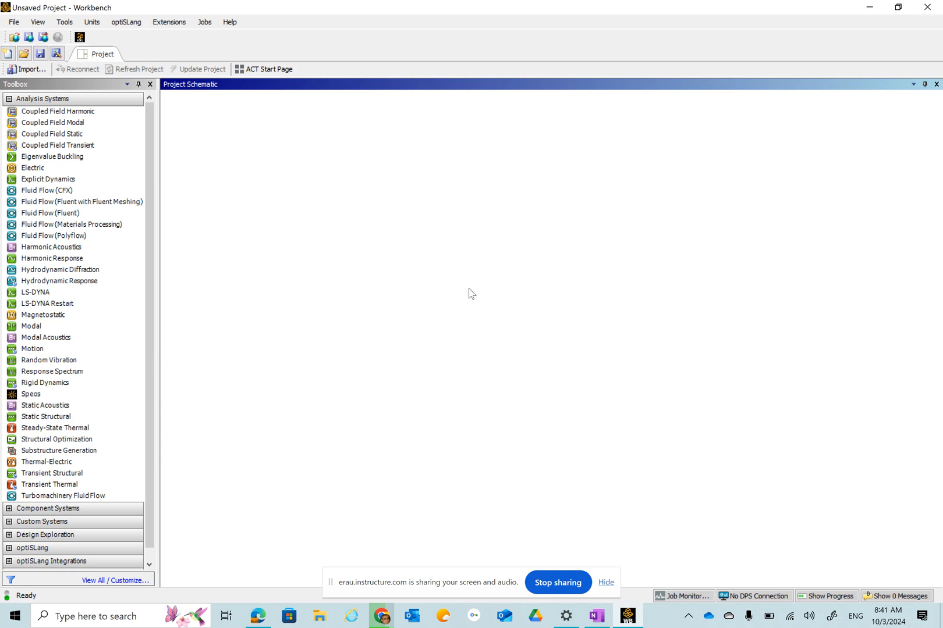
Add a standalone Steady-State Thermal analysis system to the empty project schematic
{"action": "left_click", "coordinate": [101, 439]}
{"action": "left_click", "coordinate": [52, 434]}
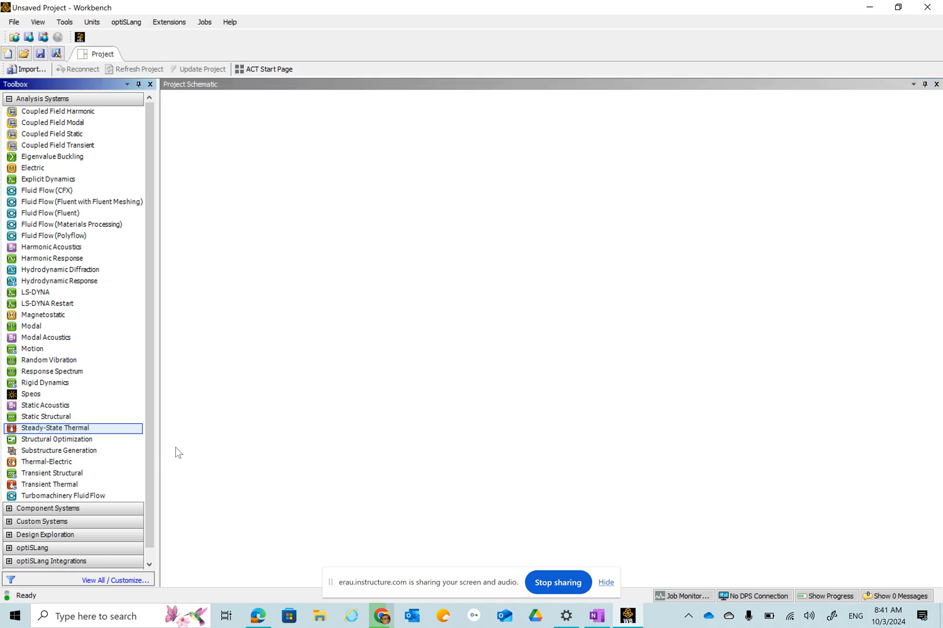
{"action": "double_click", "coordinate": [96, 429]}
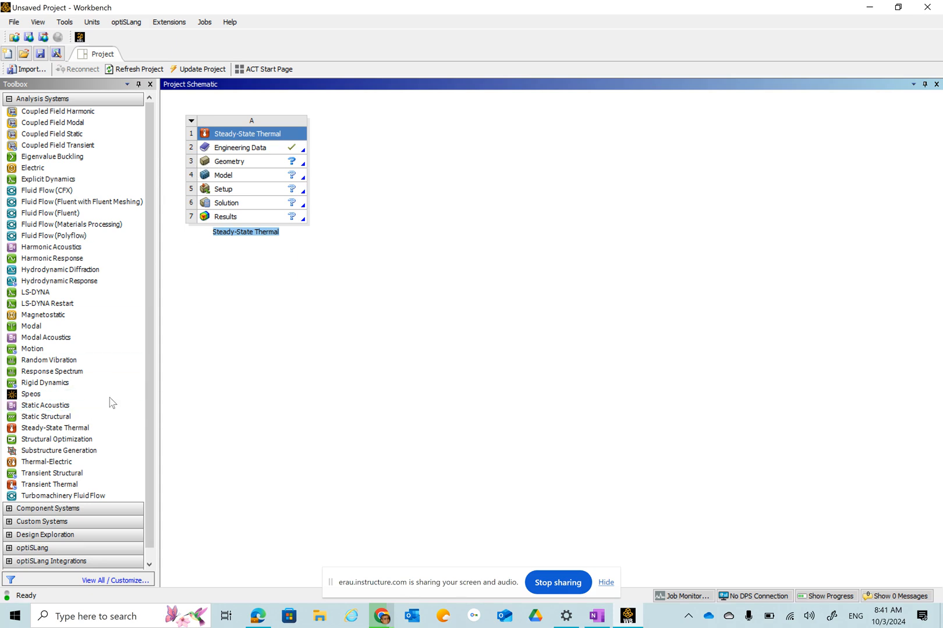
Add a Geometry component system to the project schematic below the Steady-State Thermal system
{"action": "left_click", "coordinate": [10, 510]}
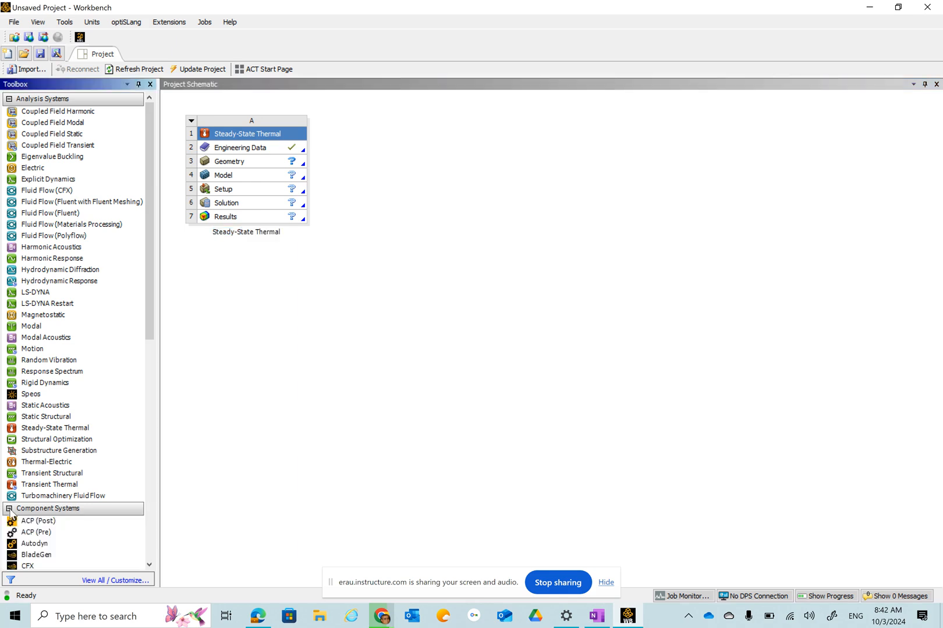
{"action": "scroll", "coordinate": [40, 483], "scroll_direction": "down", "scroll_amount": 7}
{"action": "scroll", "coordinate": [53, 400], "scroll_direction": "down", "scroll_amount": 4}
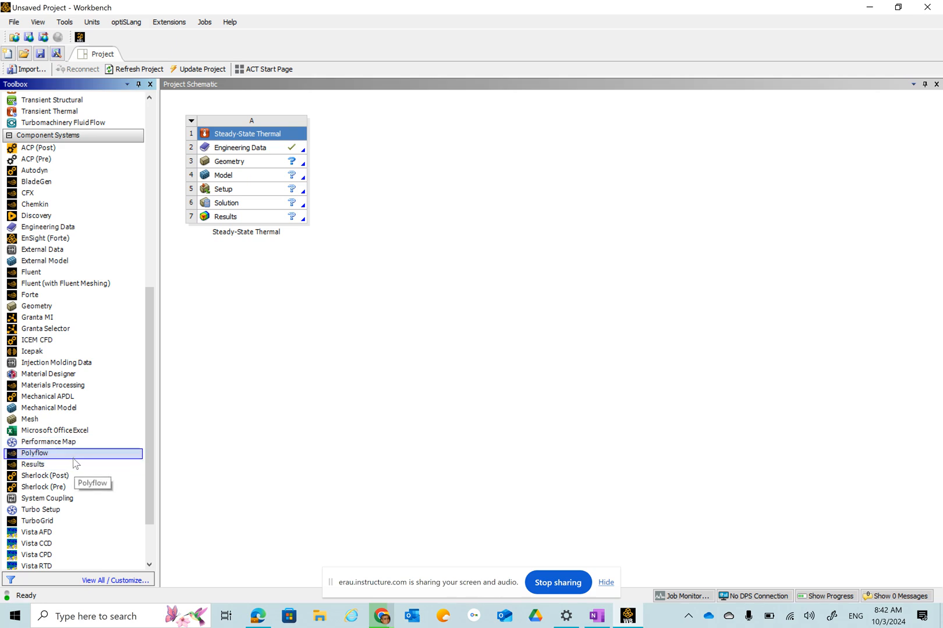
{"action": "left_click", "coordinate": [36, 306]}
{"action": "double_click", "coordinate": [36, 306]}
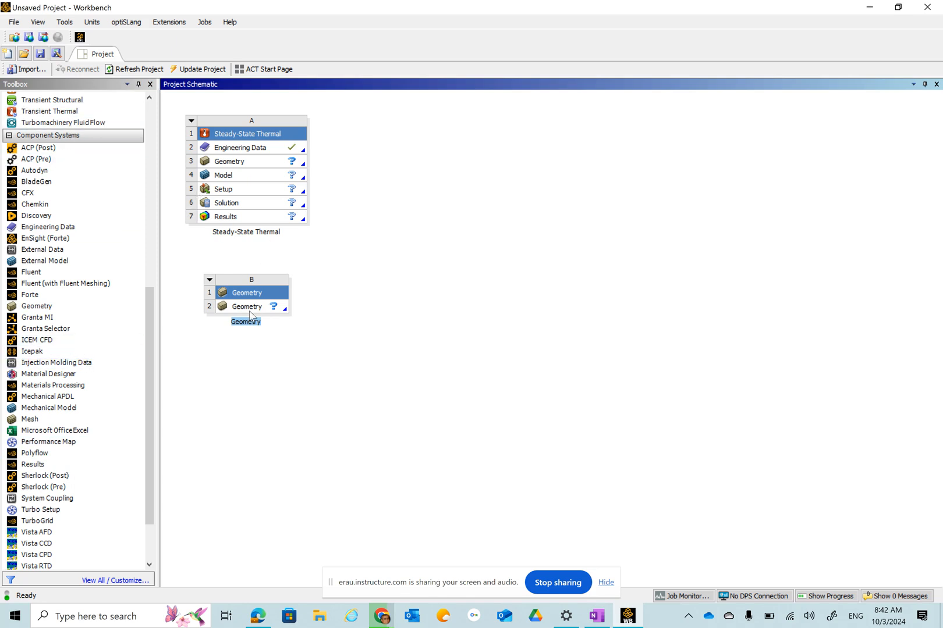
Add a Steady-State Thermal system and a Static Structural system, each sharing the geometry of standalone Geometry system B
{"action": "scroll", "coordinate": [29, 175], "scroll_direction": "up", "scroll_amount": 5}
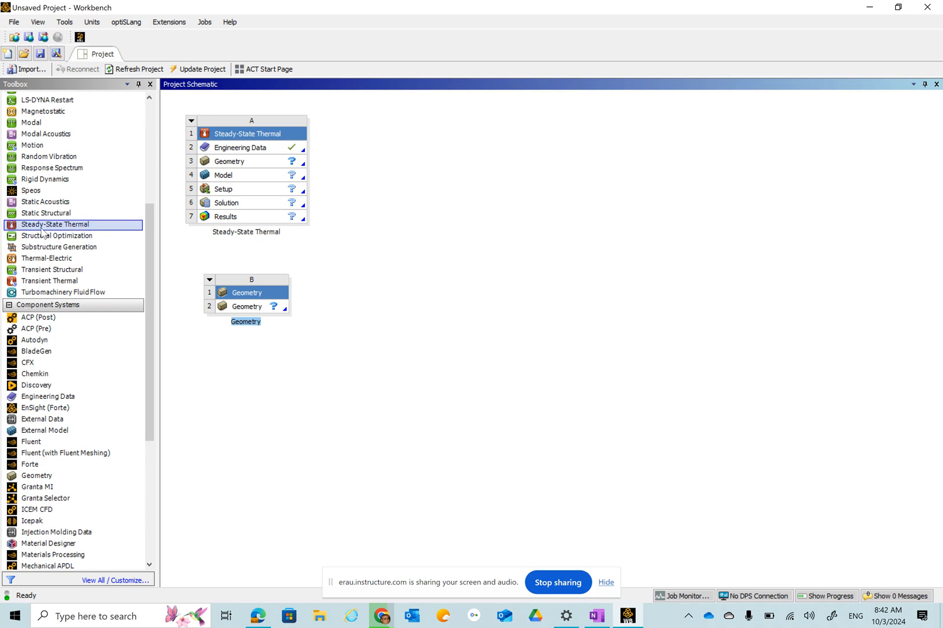
{"action": "left_click_drag", "start_coordinate": [41, 229], "coordinate": [393, 323]}
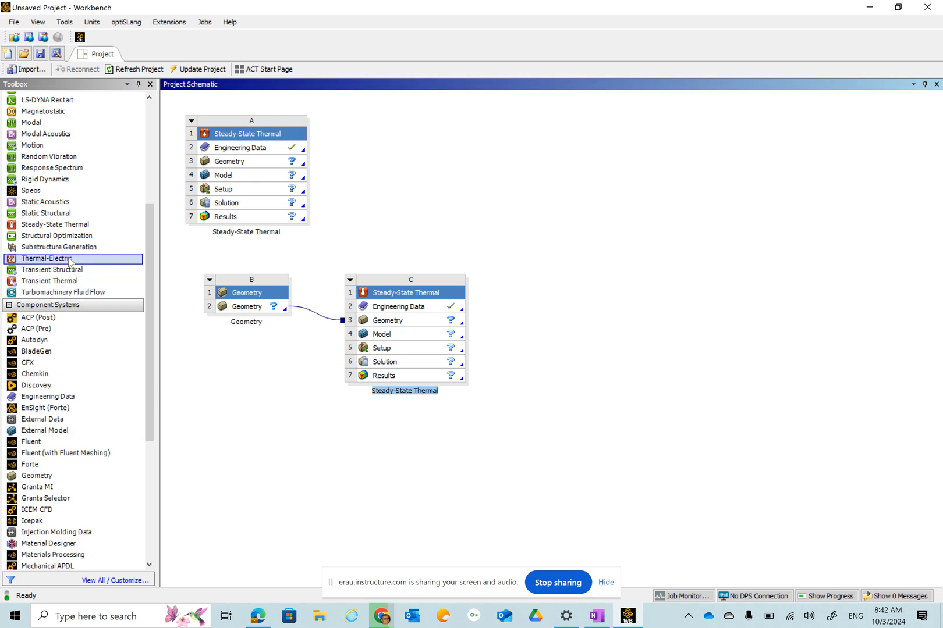
{"action": "left_click_drag", "start_coordinate": [45, 216], "coordinate": [320, 475]}
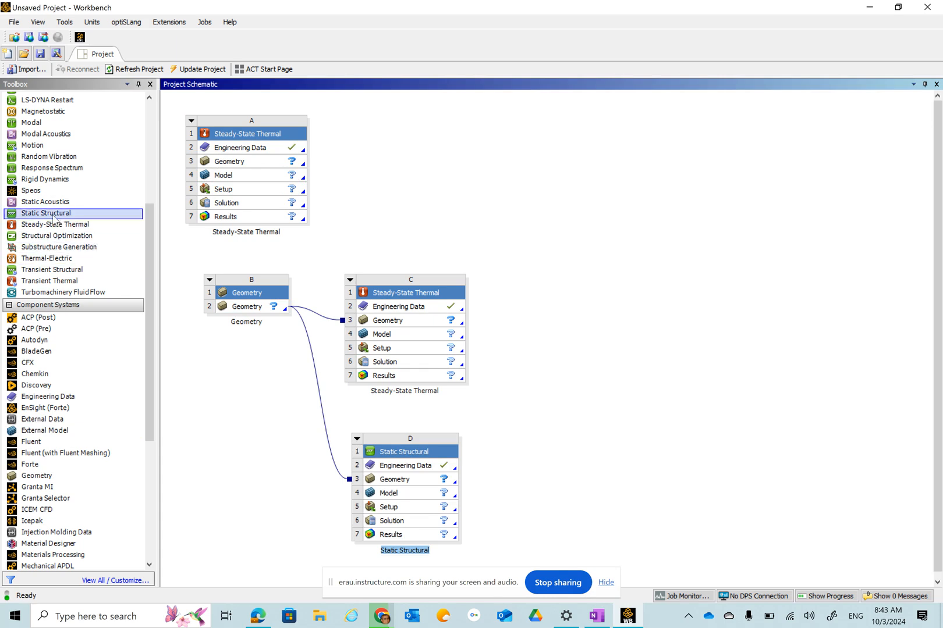
Add a Static Structural system coupled to the solution of Steady-State Thermal system C, sharing its engineering data, geometry and model
{"action": "left_click_drag", "start_coordinate": [56, 215], "coordinate": [410, 367]}
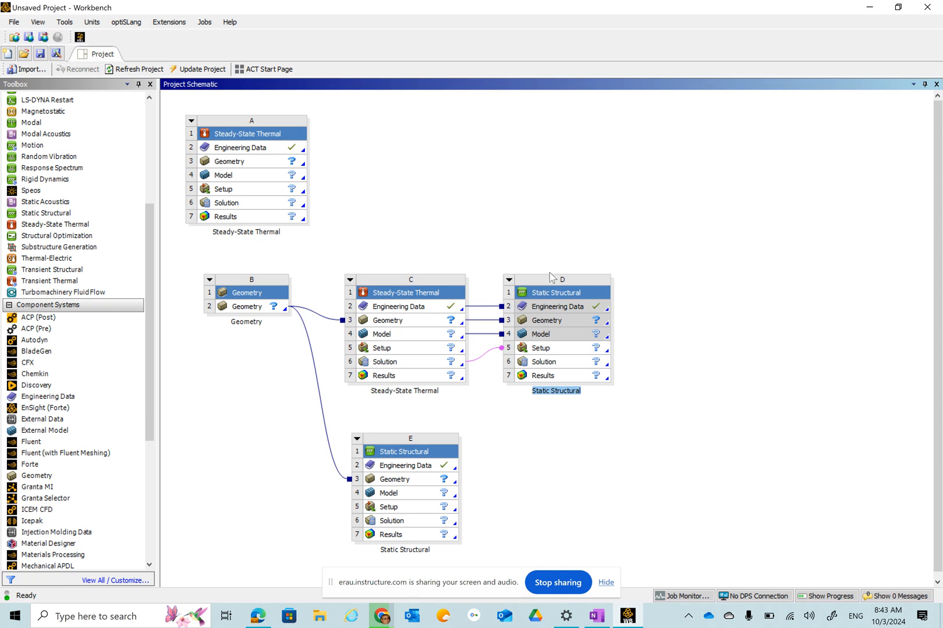
{"action": "scroll", "coordinate": [497, 468], "scroll_direction": "down", "scroll_amount": 5}
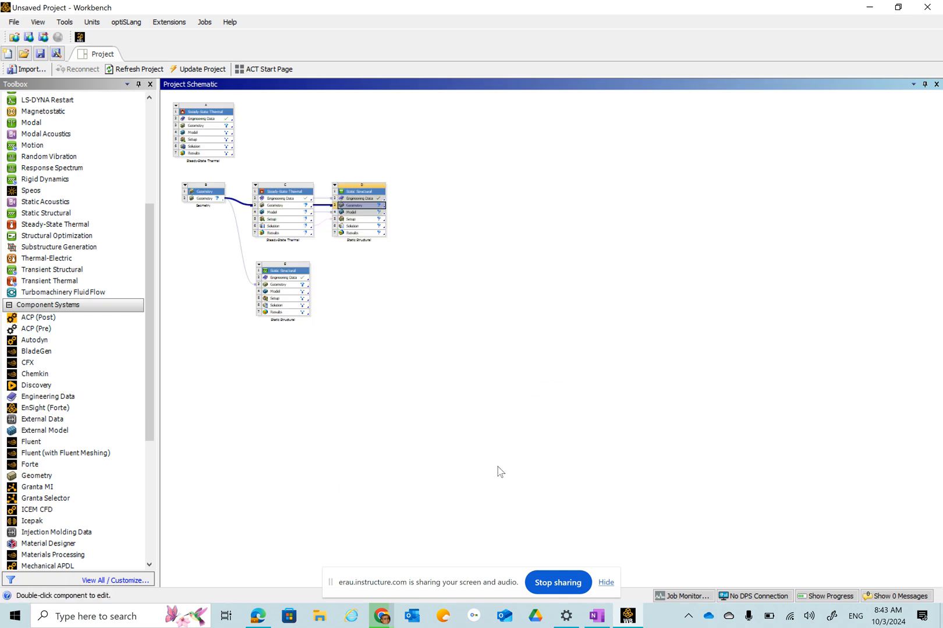
{"action": "scroll", "coordinate": [399, 411], "scroll_direction": "up", "scroll_amount": 2}
{"action": "scroll", "coordinate": [398, 412], "scroll_direction": "up", "scroll_amount": 3}
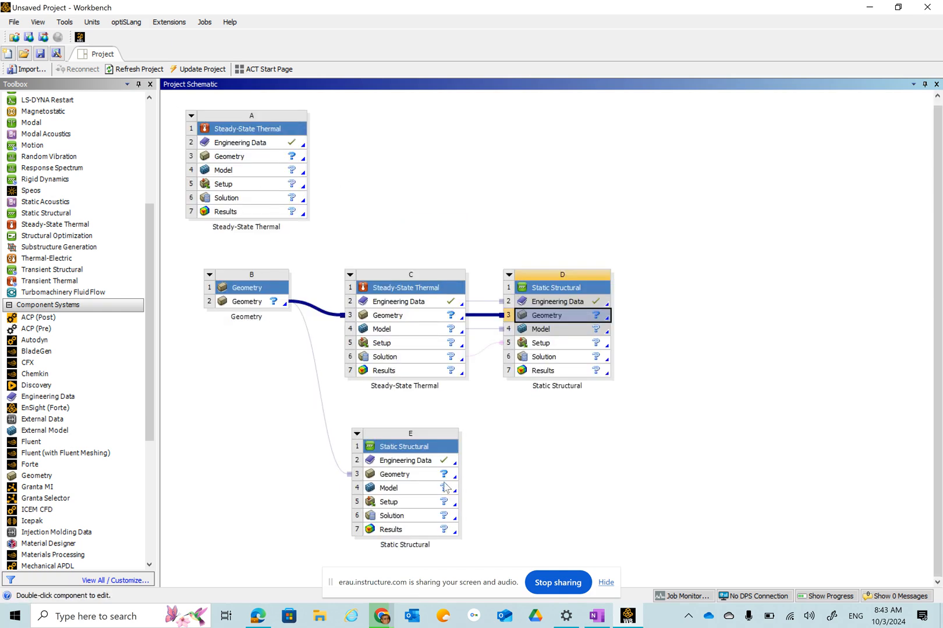
Create a new material named "Testing Material" in the engineering data of Static Structural system E
{"action": "double_click", "coordinate": [399, 465]}
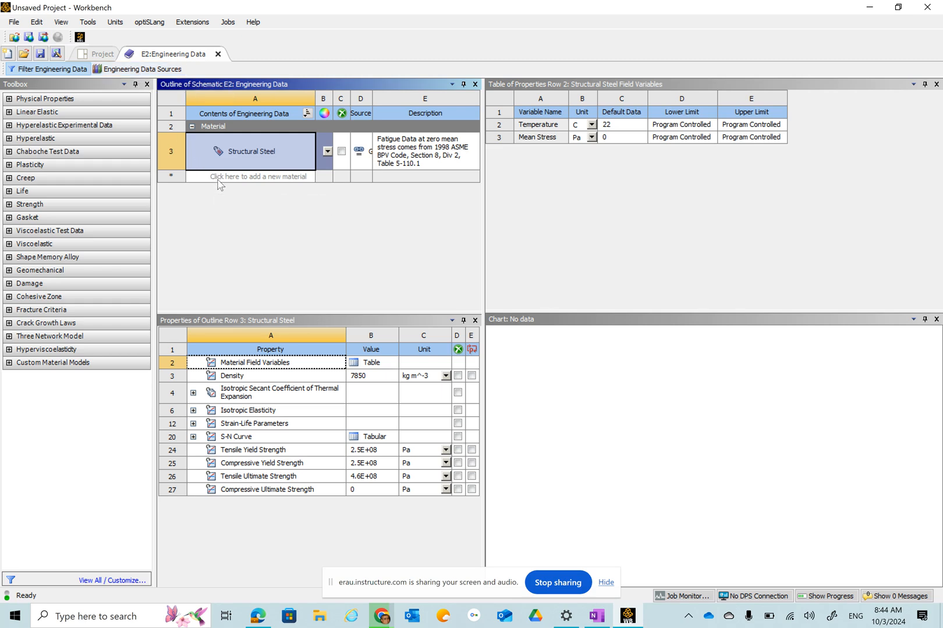
{"action": "left_click", "coordinate": [251, 180]}
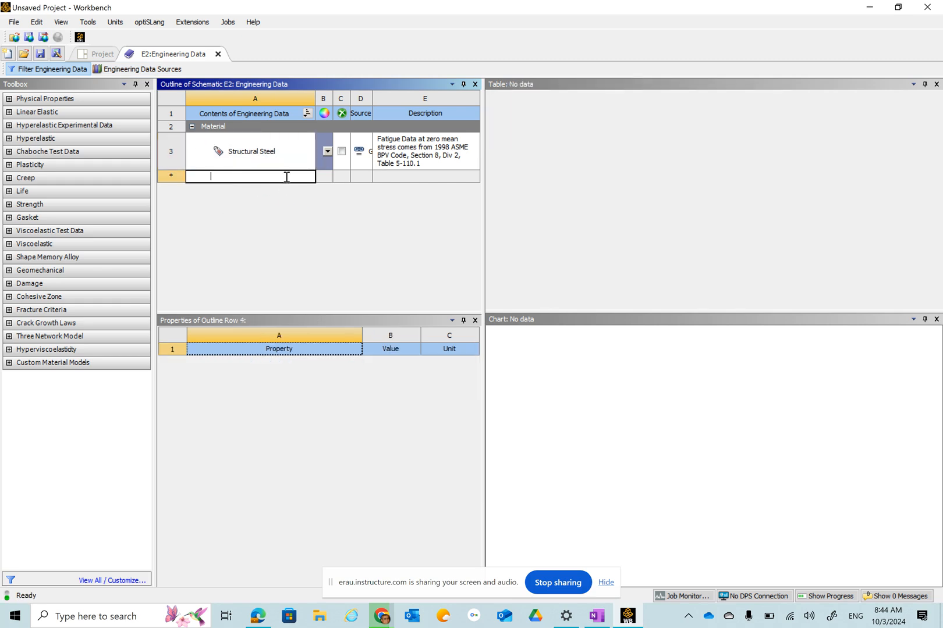
{"action": "type", "text": "Testing Materi"}
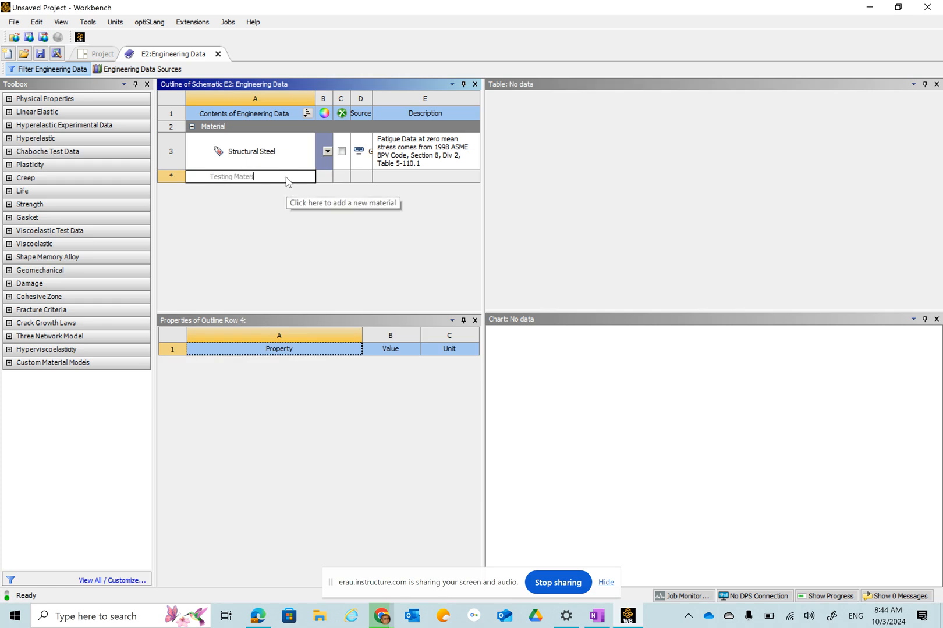
{"action": "type", "text": "al"}
{"action": "key", "text": "Return"}
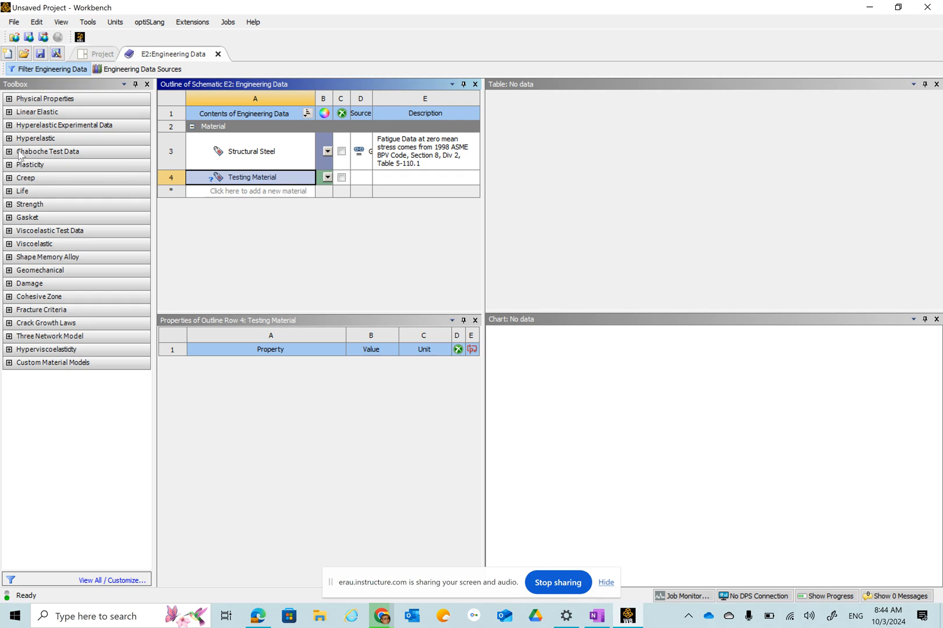
Add the Isotropic Elasticity property to Testing Material, expand its fields, and return to the project schematic
{"action": "left_click", "coordinate": [23, 114]}
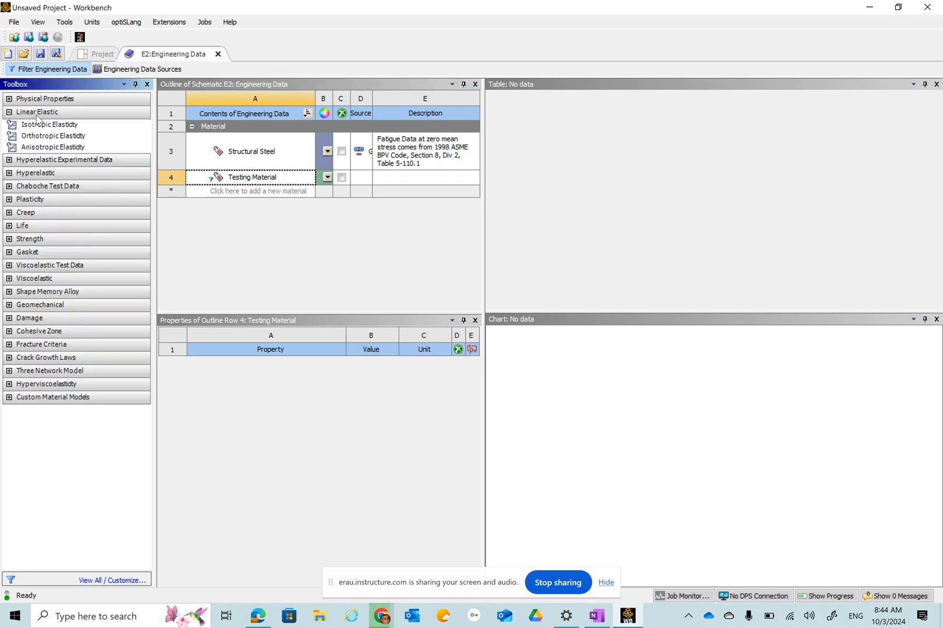
{"action": "double_click", "coordinate": [55, 125]}
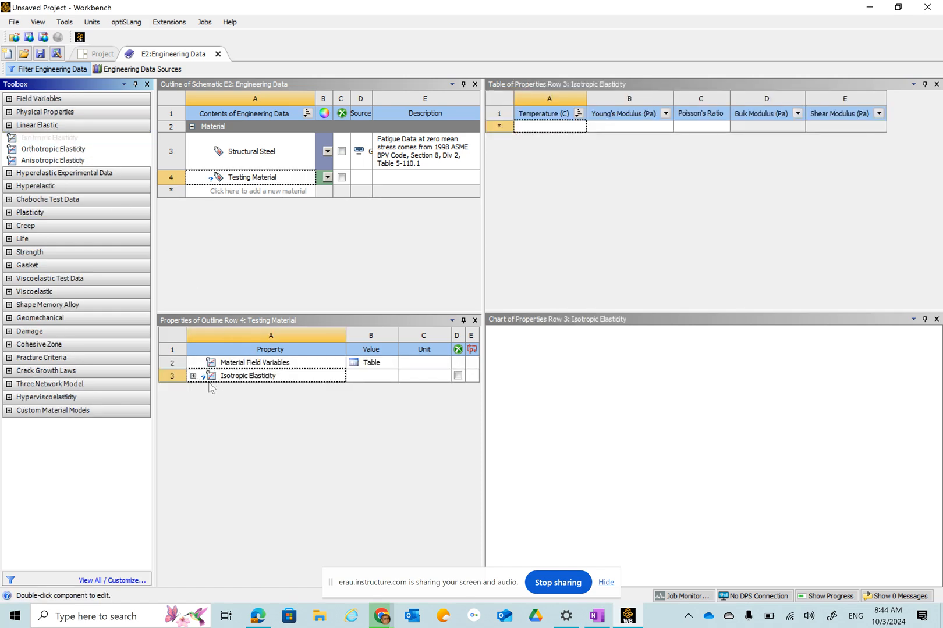
{"action": "left_click", "coordinate": [194, 376]}
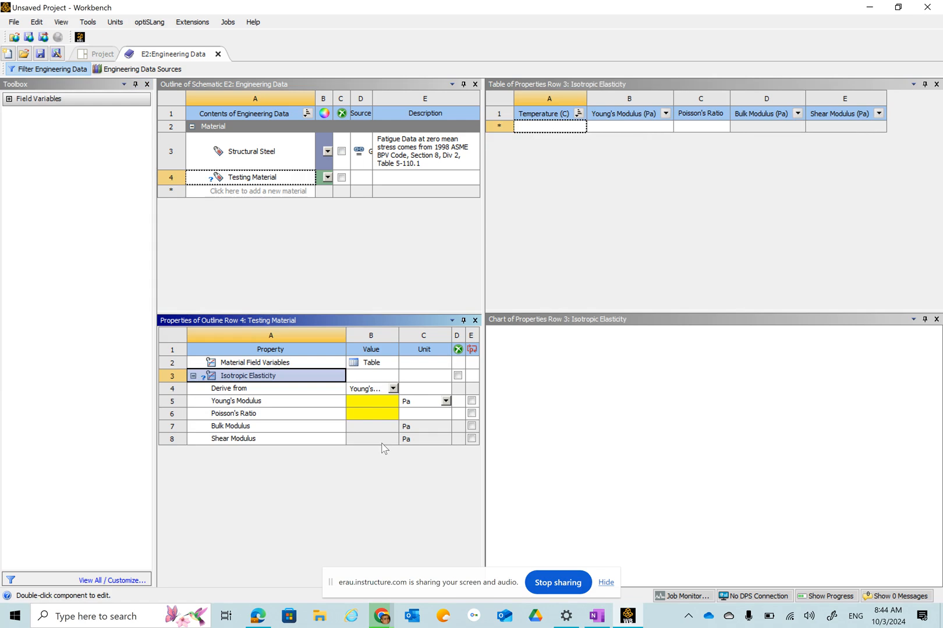
{"action": "left_click", "coordinate": [94, 55]}
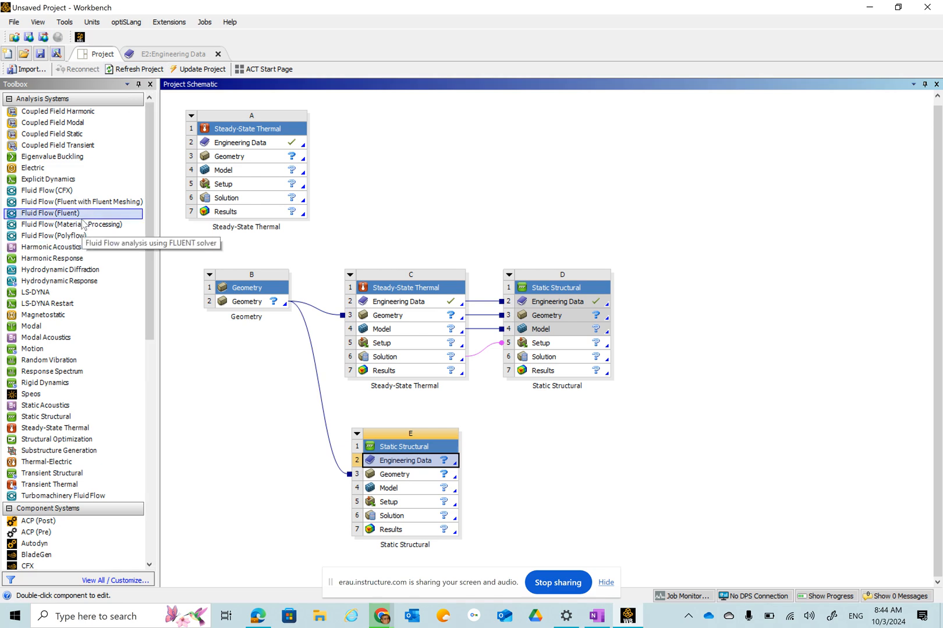
{"action": "scroll", "coordinate": [430, 353], "scroll_direction": "down", "scroll_amount": 1}
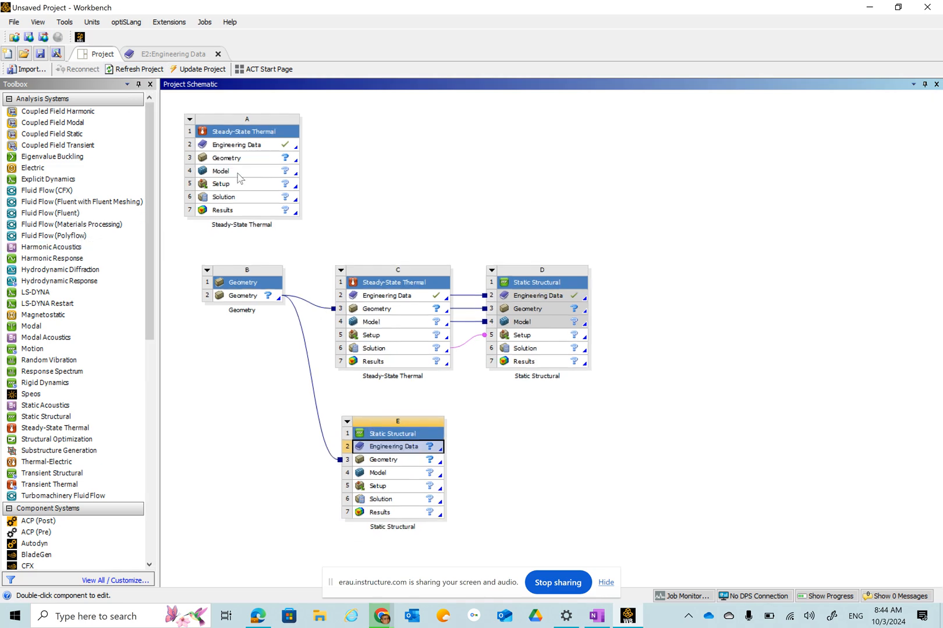
{"action": "scroll", "coordinate": [239, 181], "scroll_direction": "up", "scroll_amount": 1}
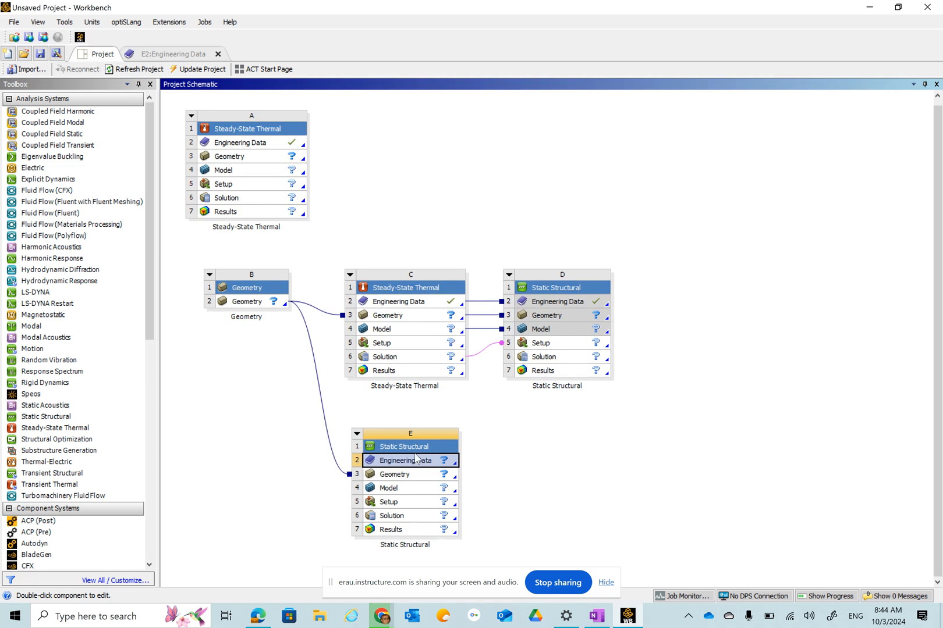
{"action": "scroll", "coordinate": [458, 460], "scroll_direction": "down", "scroll_amount": 1}
{"action": "scroll", "coordinate": [456, 458], "scroll_direction": "up", "scroll_amount": 1}
{"action": "scroll", "coordinate": [669, 325], "scroll_direction": "down", "scroll_amount": 1}
{"action": "scroll", "coordinate": [499, 512], "scroll_direction": "up", "scroll_amount": 1}
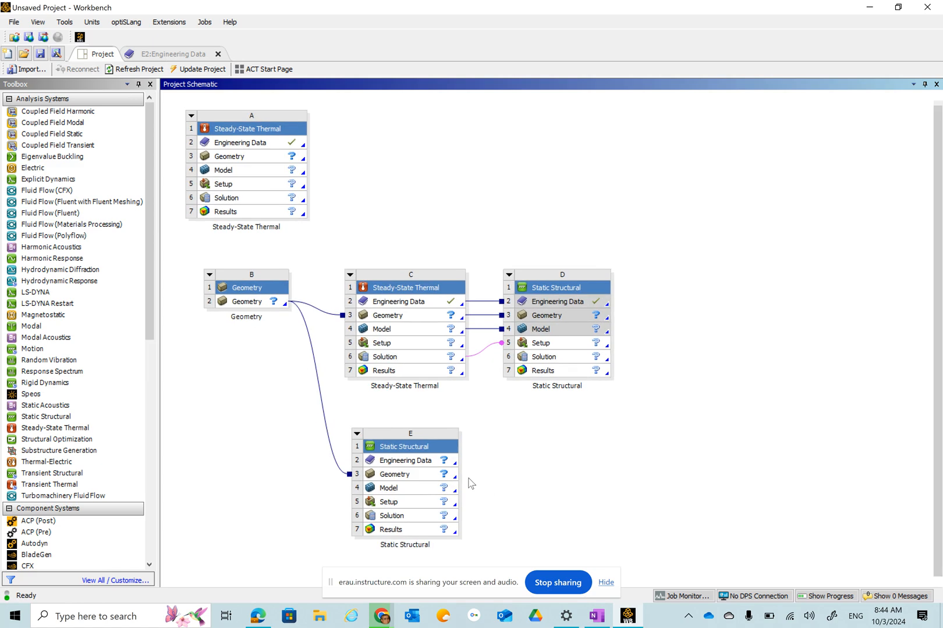
Examine the options for creating or importing geometry in Static Structural system E
{"action": "left_click", "coordinate": [397, 477]}
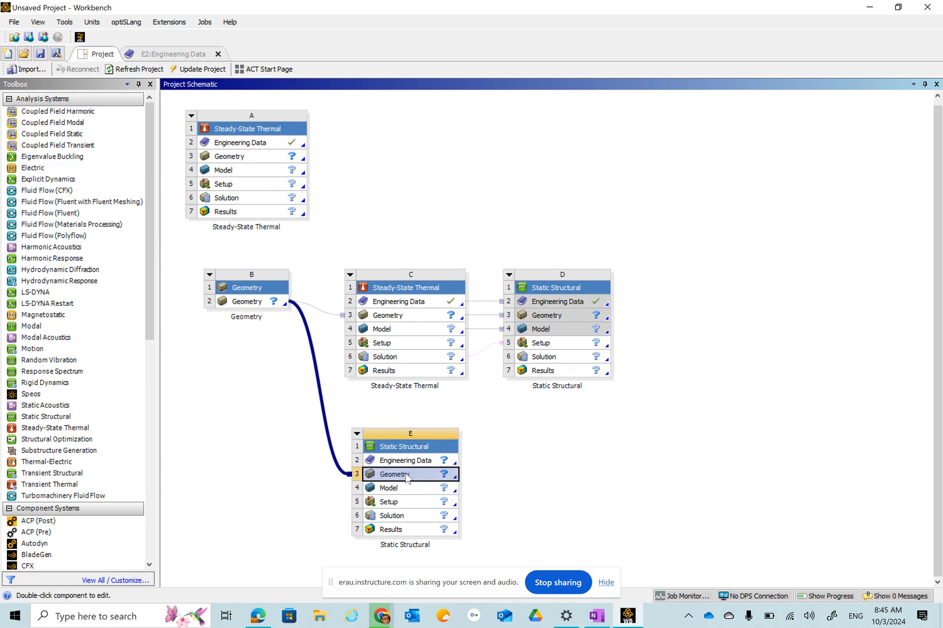
{"action": "right_click", "coordinate": [407, 478]}
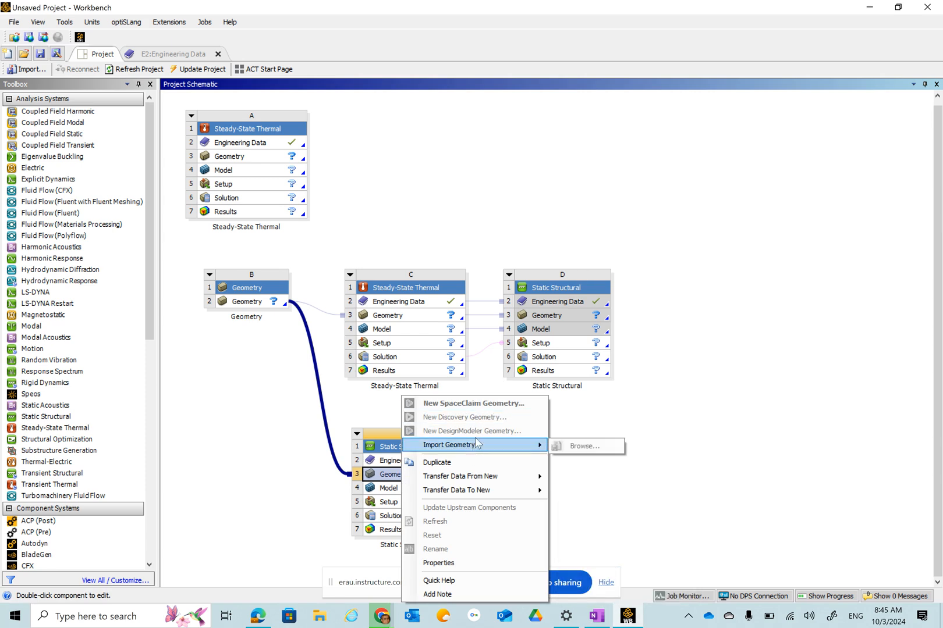
{"action": "mouse_move", "coordinate": [495, 445]}
{"action": "left_click", "coordinate": [708, 225]}
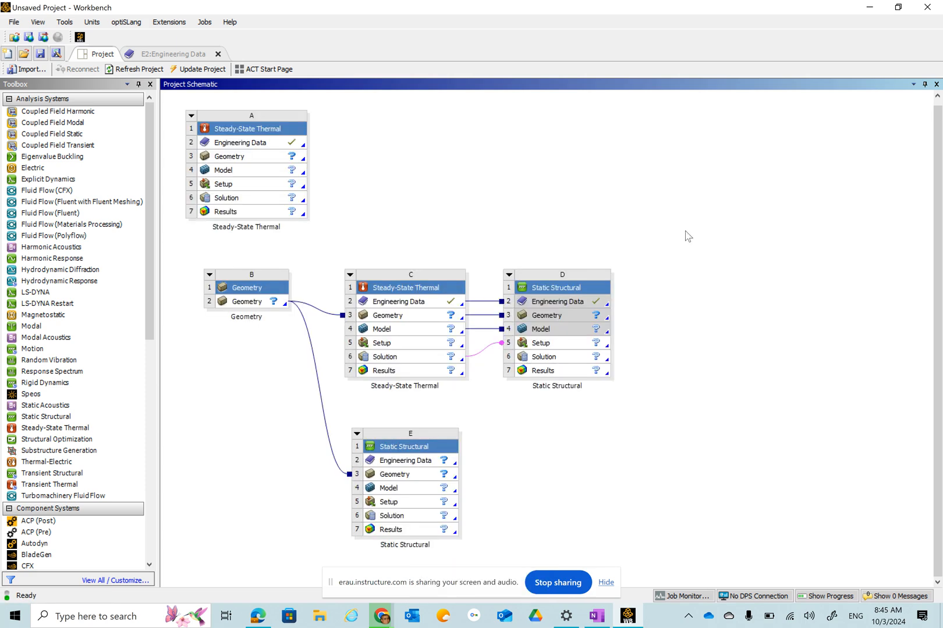
Open the model of Static Structural system E in Mechanical
{"action": "double_click", "coordinate": [404, 494]}
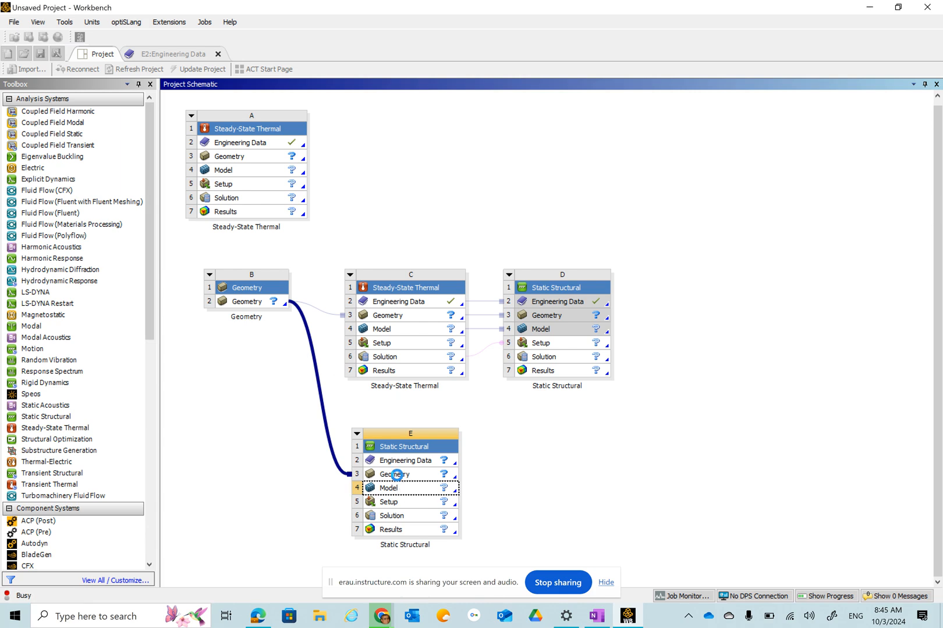
{"action": "right_click", "coordinate": [396, 475]}
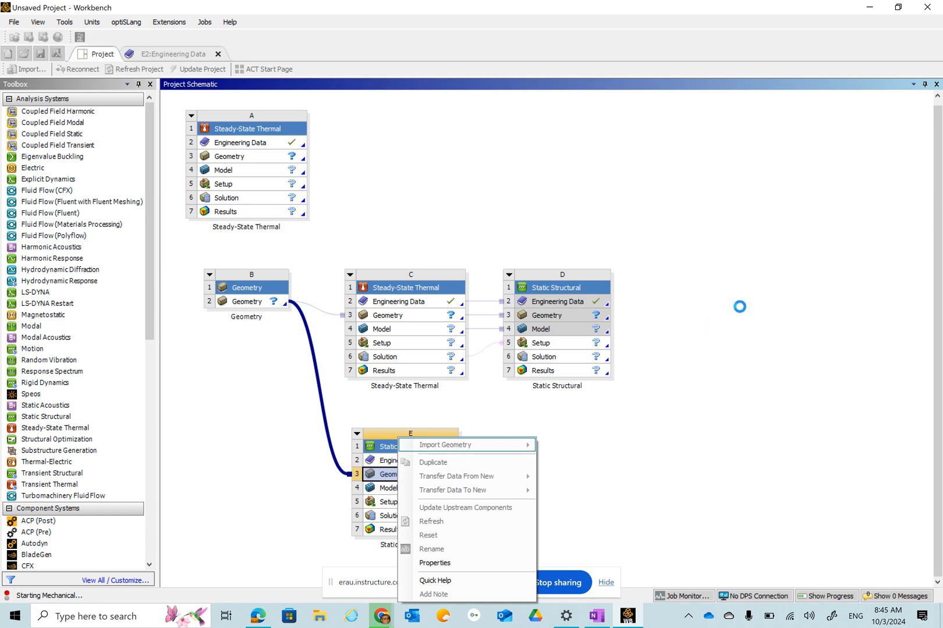
{"action": "left_click", "coordinate": [743, 284]}
{"action": "left_click", "coordinate": [744, 285]}
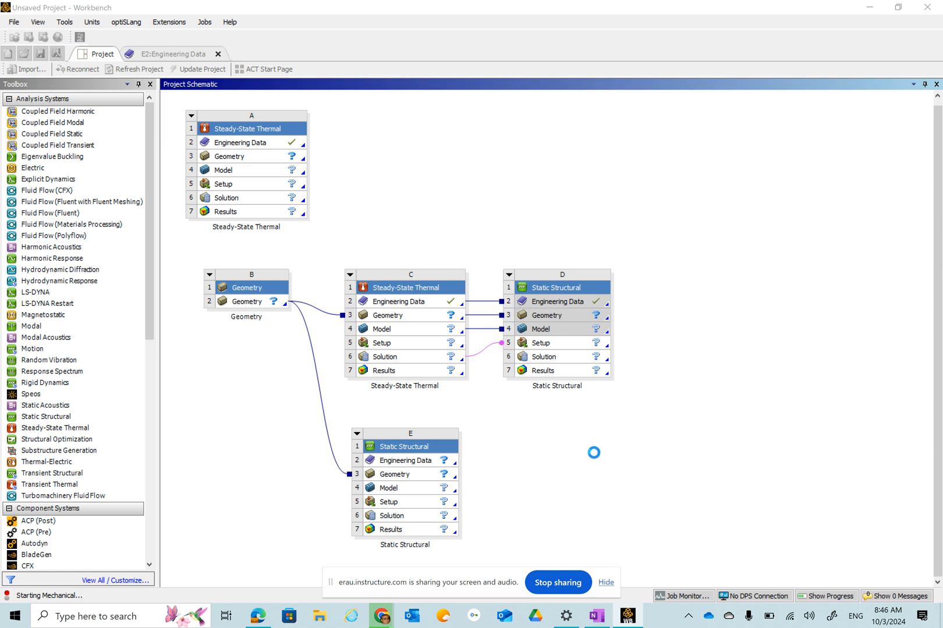
{"action": "left_click", "coordinate": [396, 474]}
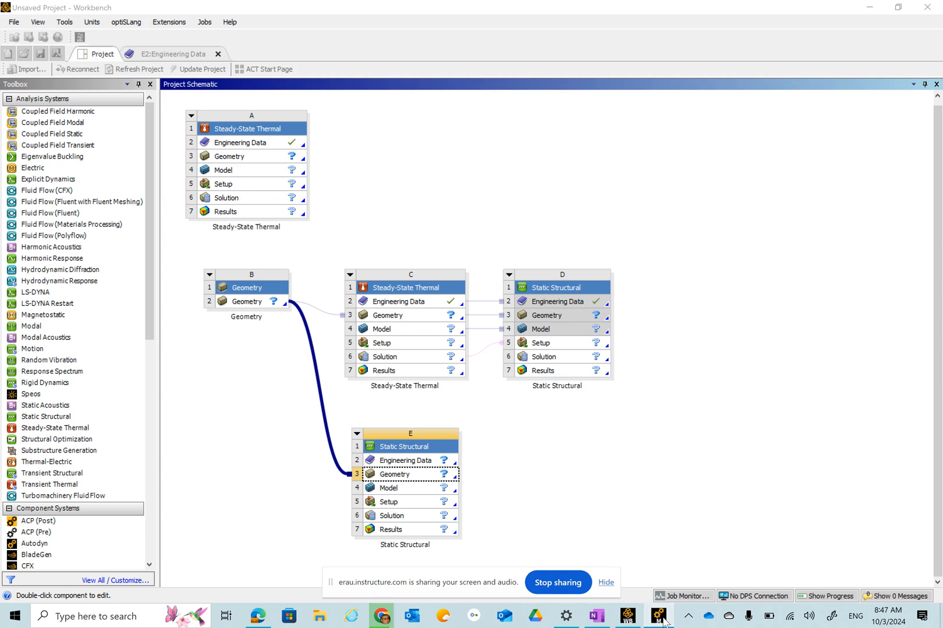
Switch to the Mechanical window and examine the load and support options of Static Structural (E5) and the deformation result options of Solution (E6)
{"action": "left_click", "coordinate": [869, 10]}
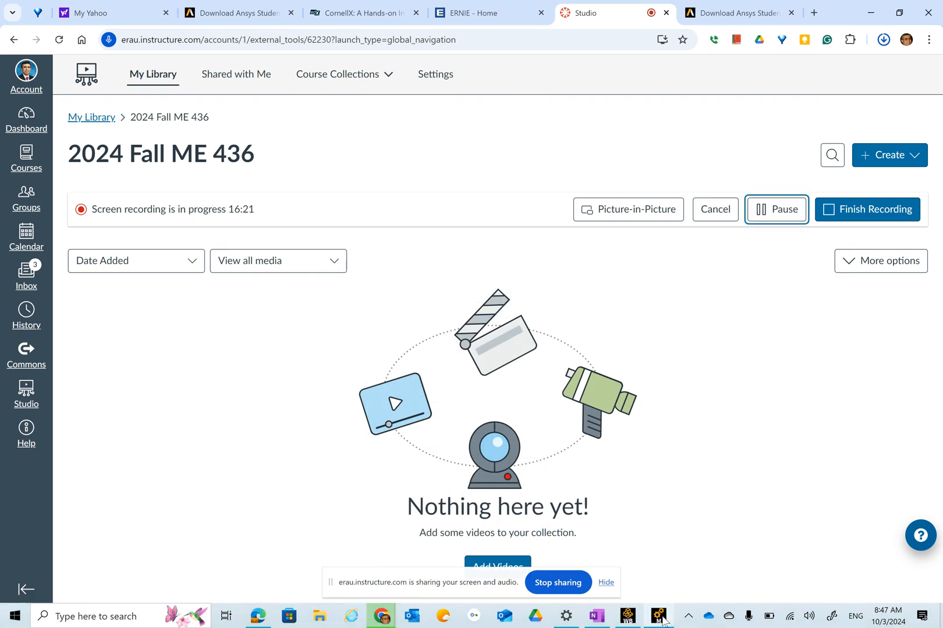
{"action": "left_click", "coordinate": [658, 615]}
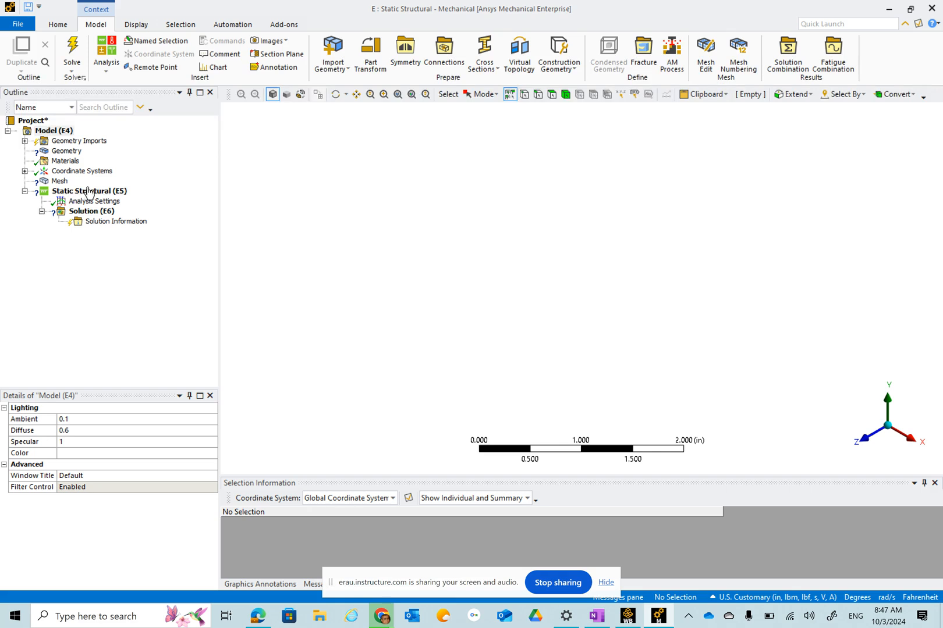
{"action": "left_click", "coordinate": [67, 192]}
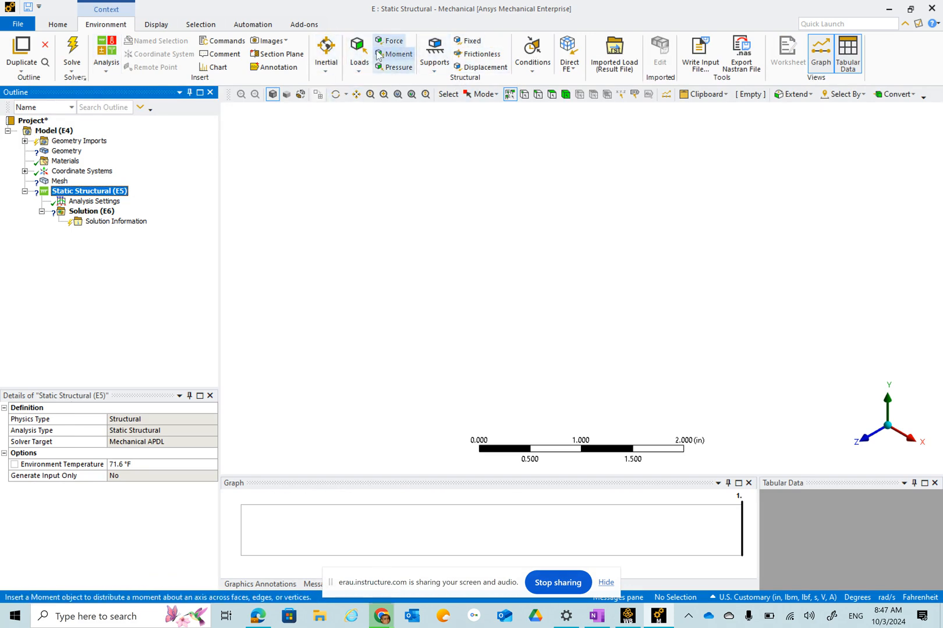
{"action": "left_click", "coordinate": [84, 213]}
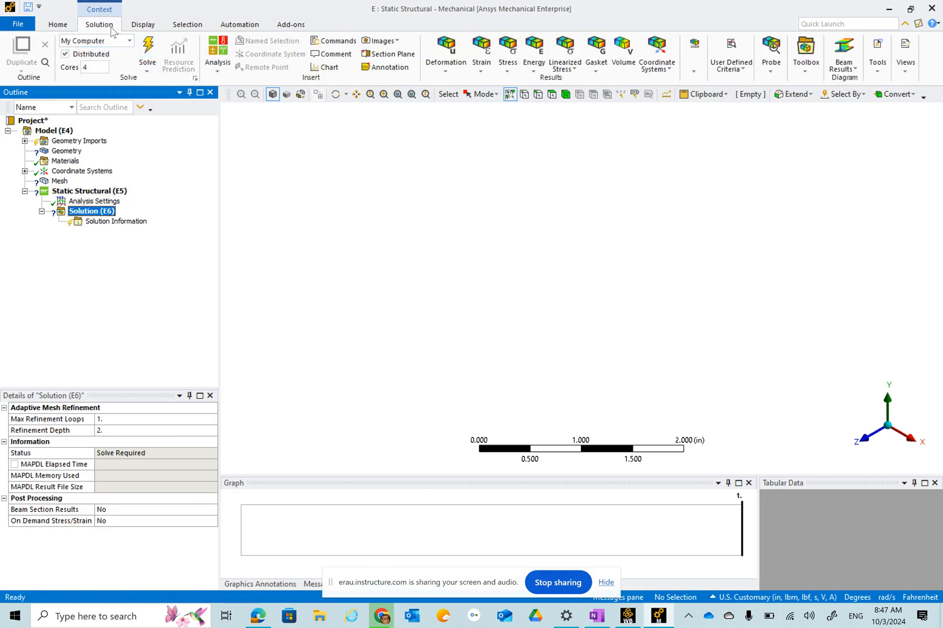
{"action": "left_click", "coordinate": [447, 70]}
Switch to the OneNote page on structural static analysis and review the workflow table from Analysis System to Results
{"action": "left_click", "coordinate": [600, 618]}
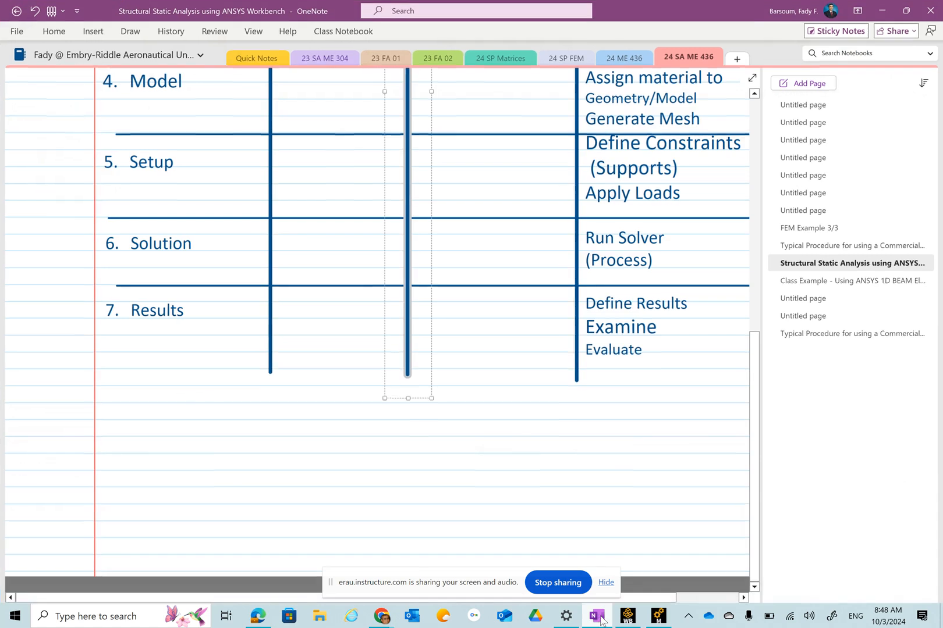
{"action": "scroll", "coordinate": [495, 443], "scroll_direction": "up", "scroll_amount": 5}
{"action": "scroll", "coordinate": [501, 450], "scroll_direction": "down", "scroll_amount": 3}
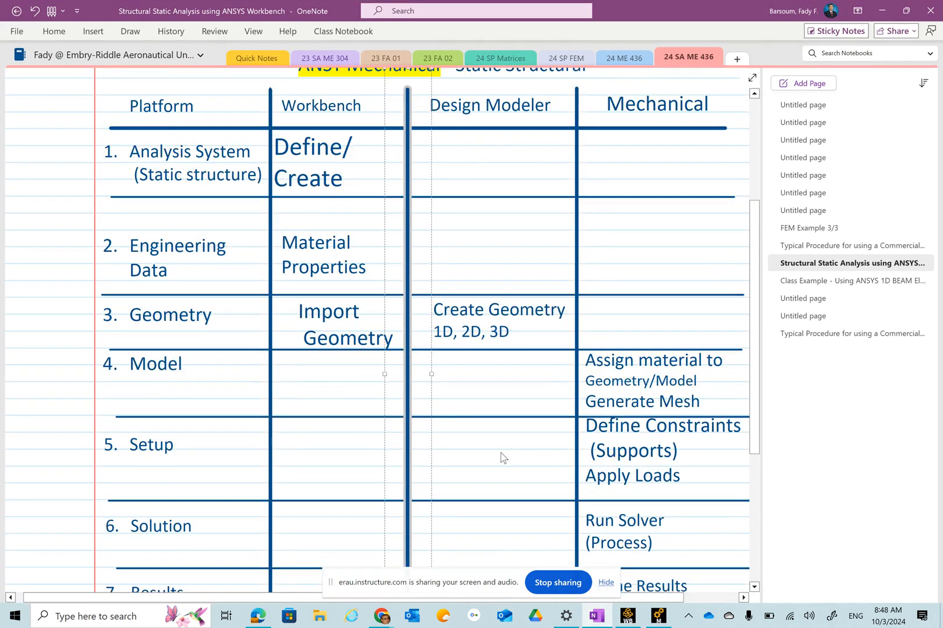
{"action": "scroll", "coordinate": [501, 457], "scroll_direction": "up", "scroll_amount": 2}
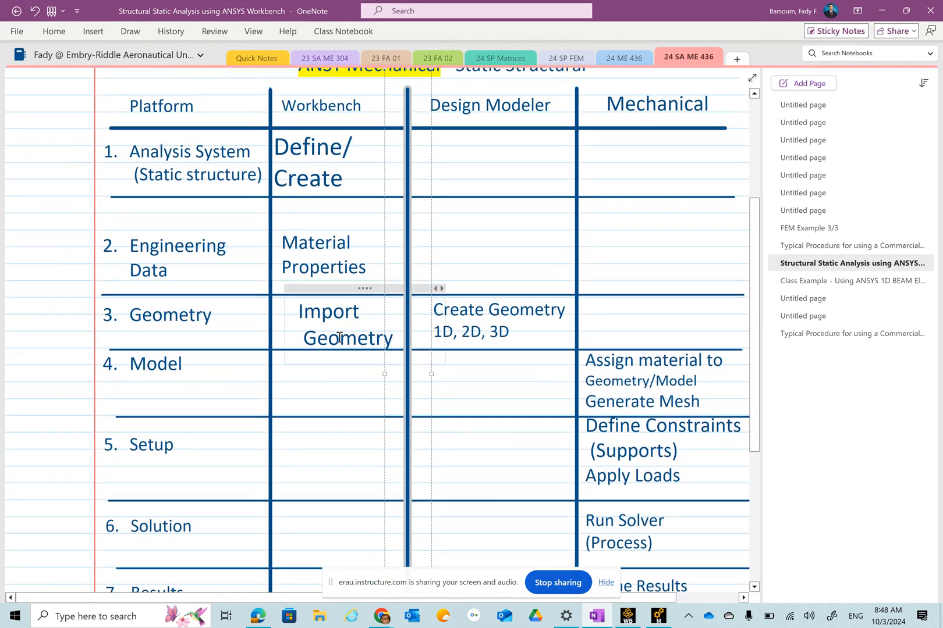